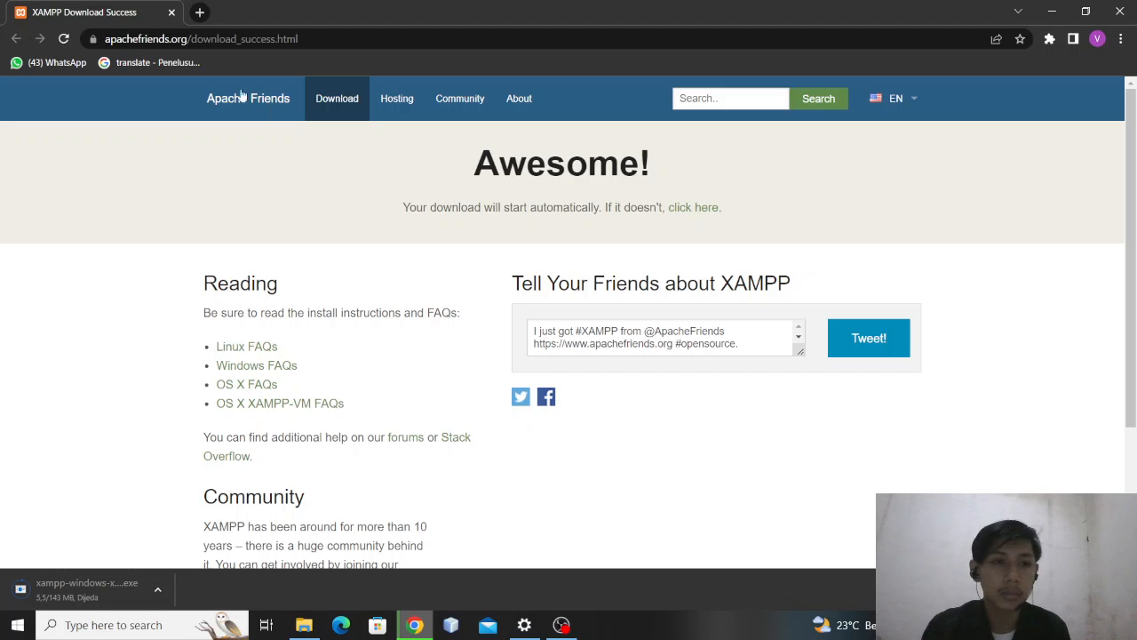
{"action": "left_click", "coordinate": [275, 39]}
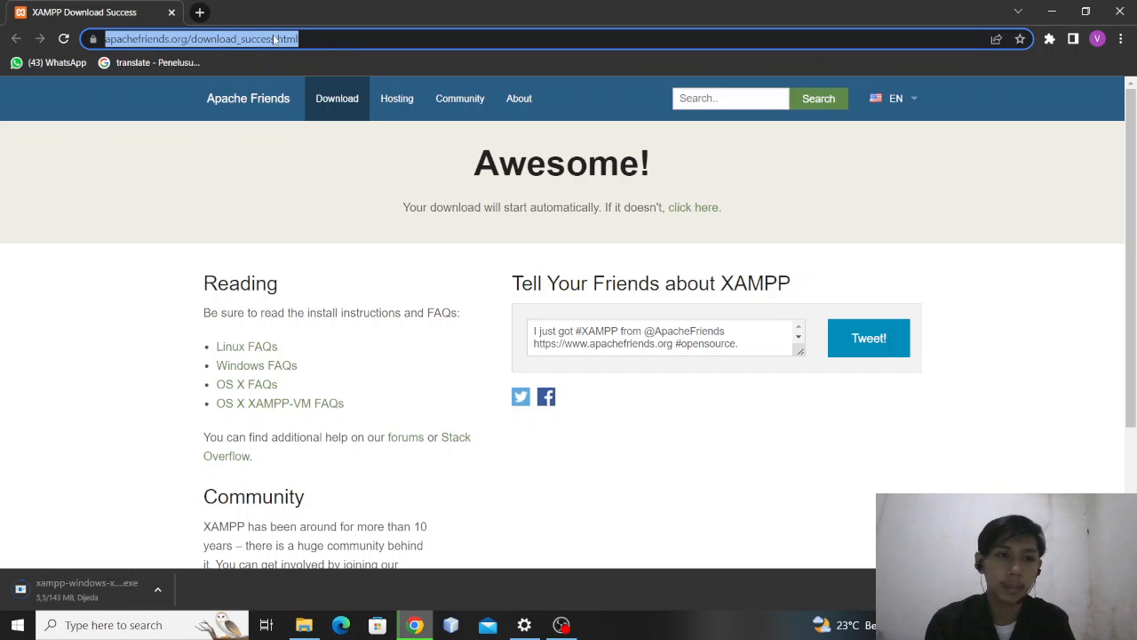
{"action": "left_click", "coordinate": [334, 38]}
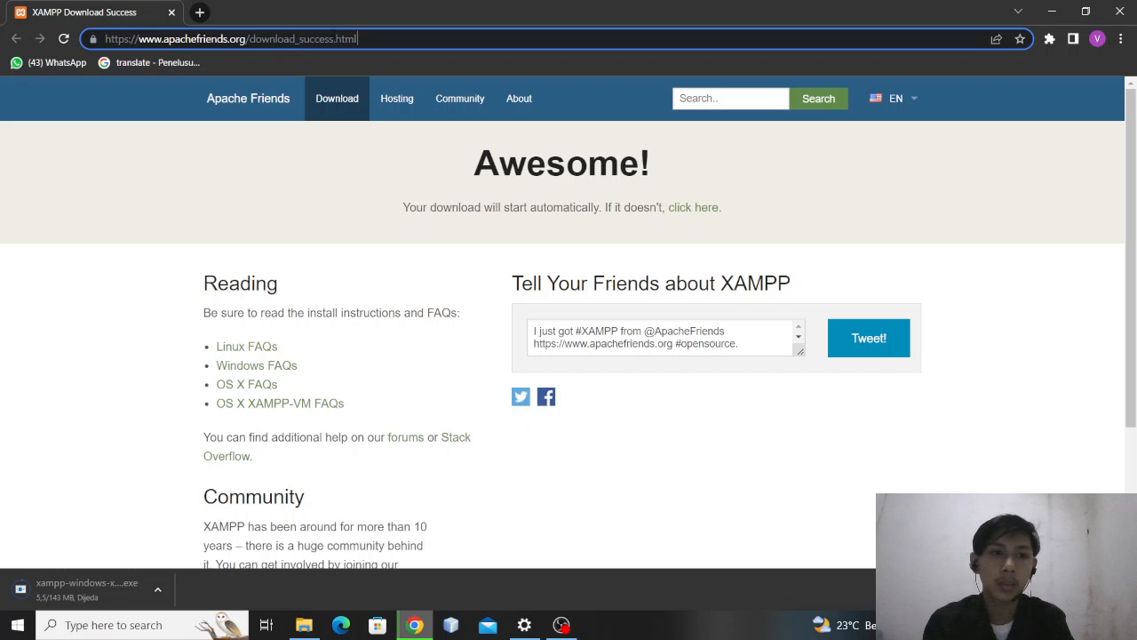
{"action": "key", "text": "BackSpace"}
{"action": "key", "text": "BackSpace"}
{"action": "key", "text": "BackSpace"}
{"action": "key", "text": "BackSpace"}
{"action": "key", "text": "BackSpace"}
{"action": "key", "text": "BackSpace"}
{"action": "key", "text": "BackSpace"}
{"action": "key", "text": "BackSpace"}
{"action": "key", "text": "BackSpace"}
{"action": "key", "text": "BackSpace"}
{"action": "key", "text": "BackSpace"}
{"action": "key", "text": "BackSpace"}
{"action": "key", "text": "BackSpace"}
{"action": "key", "text": "BackSpace"}
{"action": "key", "text": "BackSpace"}
{"action": "key", "text": "BackSpace"}
{"action": "key", "text": "BackSpace"}
{"action": "key", "text": "BackSpace"}
{"action": "key", "text": "BackSpace"}
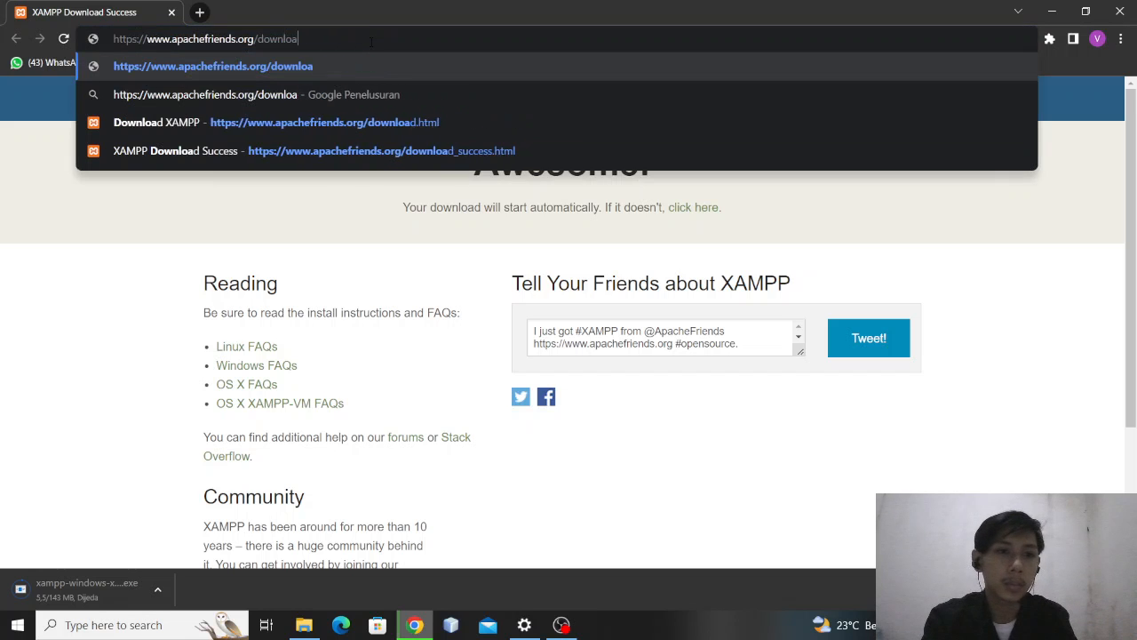
{"action": "key", "text": "BackSpace"}
{"action": "key", "text": "BackSpace"}
{"action": "key", "text": "BackSpace"}
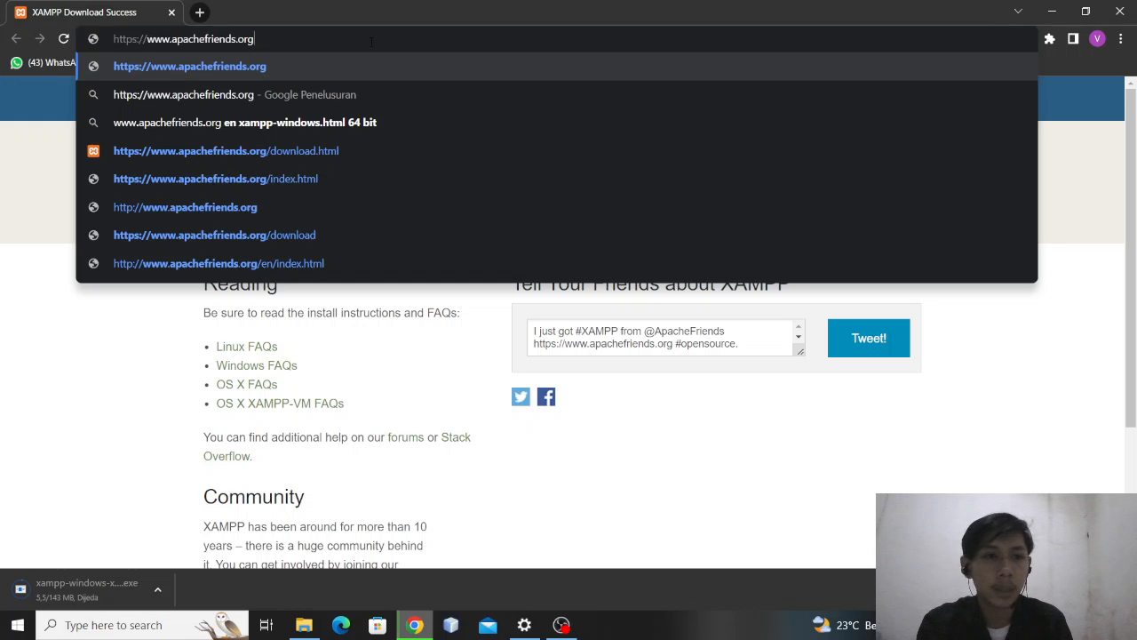
{"action": "key", "text": "Return"}
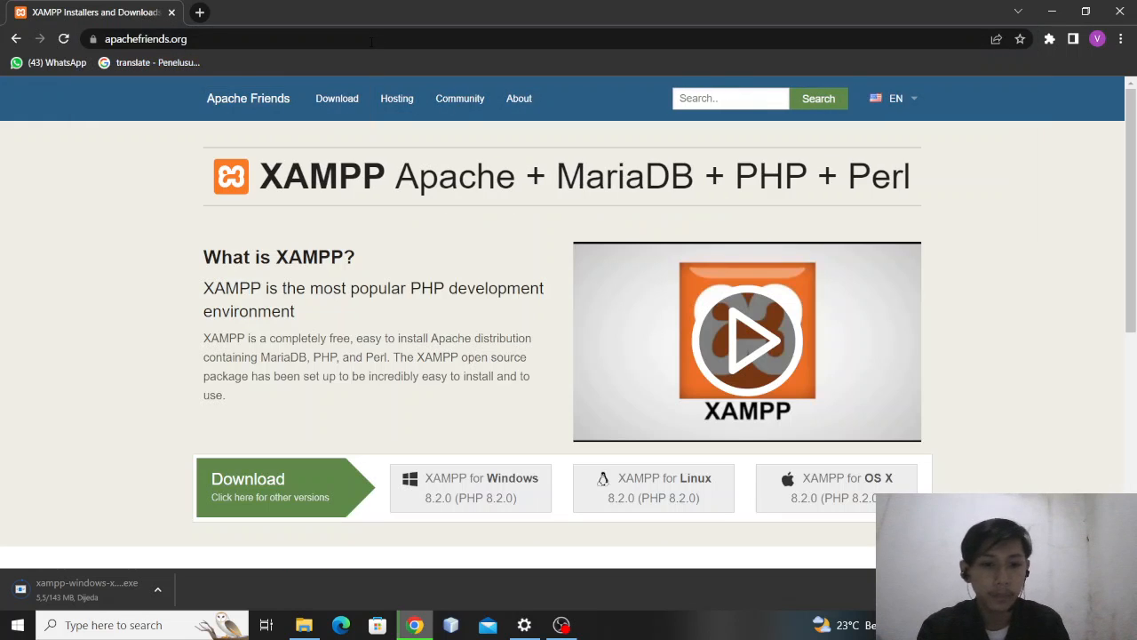
- Start downloading XAMPP for Windows 8.2.0 (PHP 8.2.0) and pause the new installer download
{"action": "scroll", "coordinate": [561, 237], "scroll_direction": "down", "scroll_amount": 3}
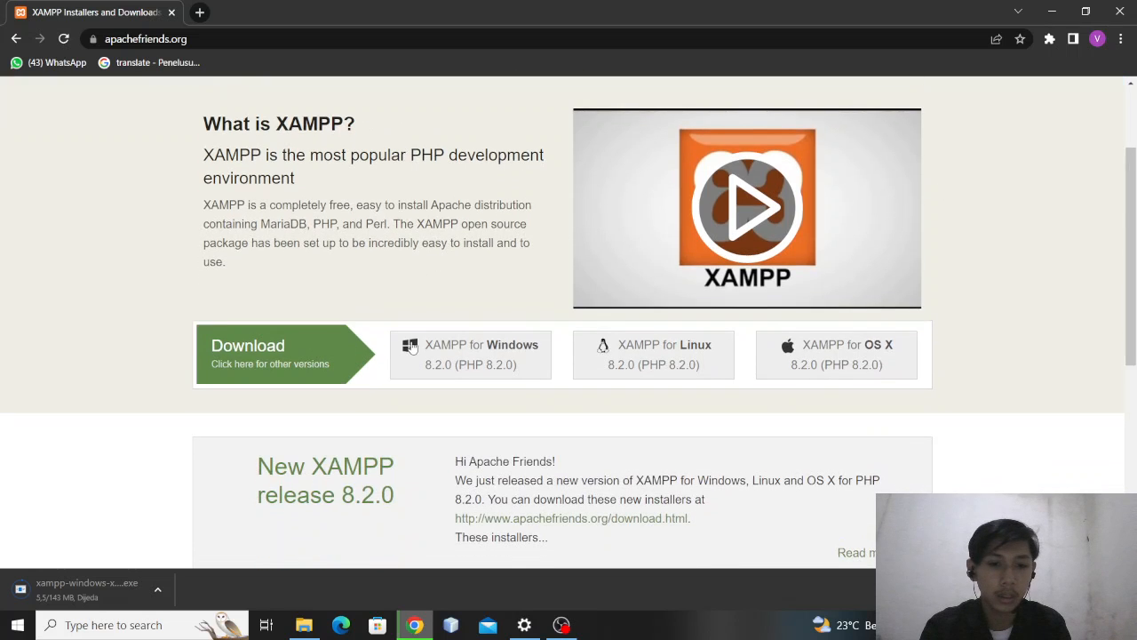
{"action": "left_click", "coordinate": [468, 348]}
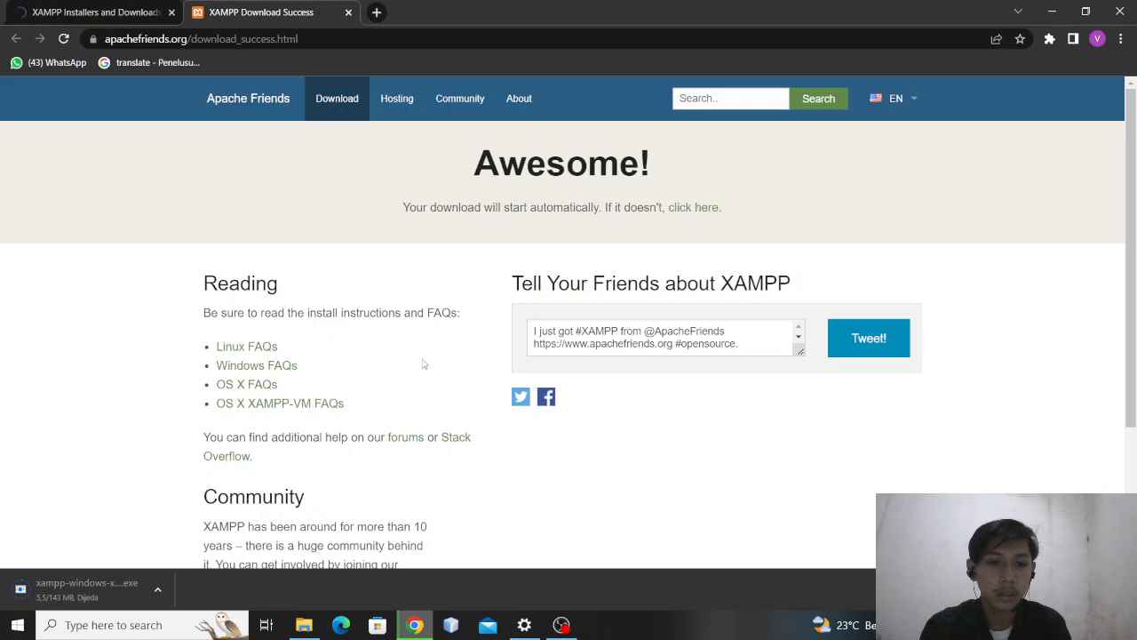
{"action": "scroll", "coordinate": [1127, 195], "scroll_direction": "down", "scroll_amount": 2}
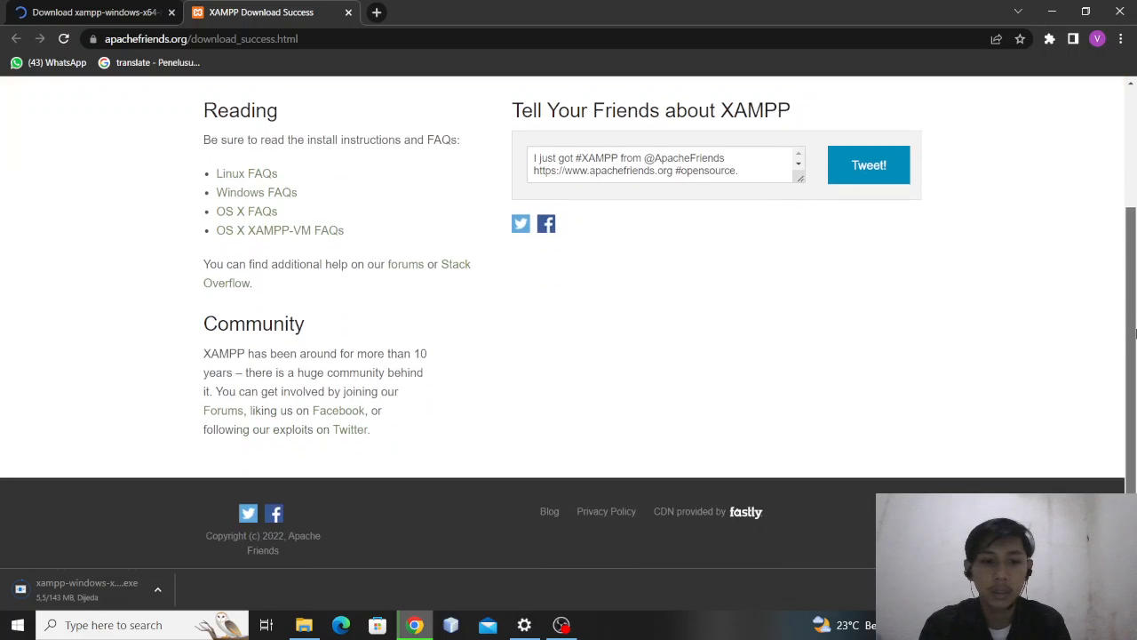
{"action": "scroll", "coordinate": [1135, 142], "scroll_direction": "up", "scroll_amount": 2}
{"action": "left_click", "coordinate": [162, 11]}
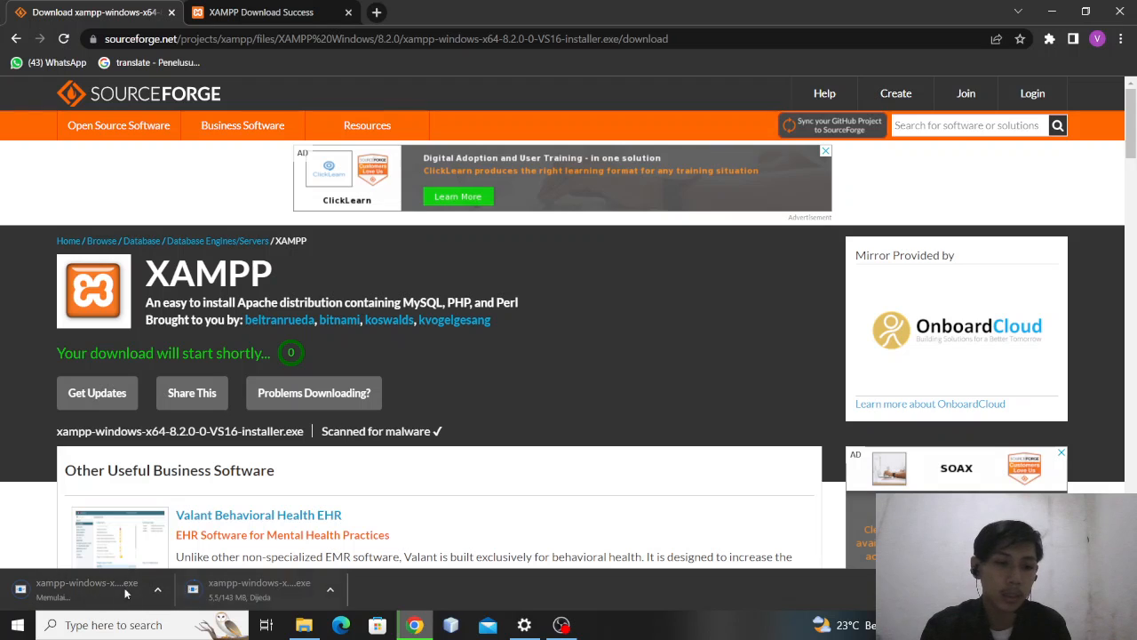
{"action": "left_click", "coordinate": [157, 589]}
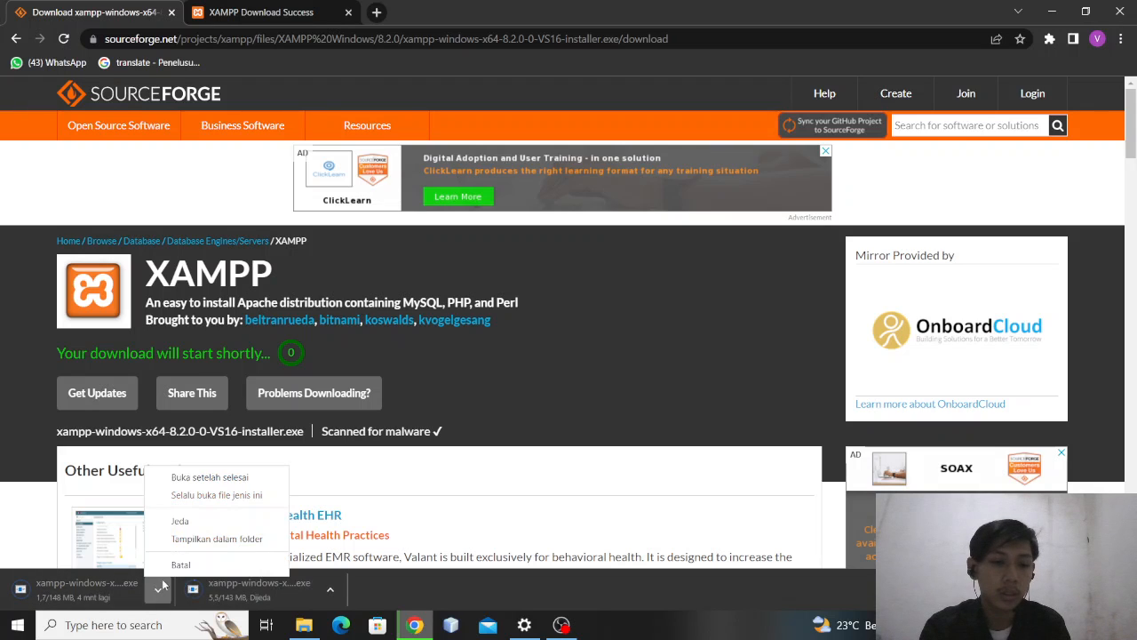
{"action": "left_click", "coordinate": [178, 524]}
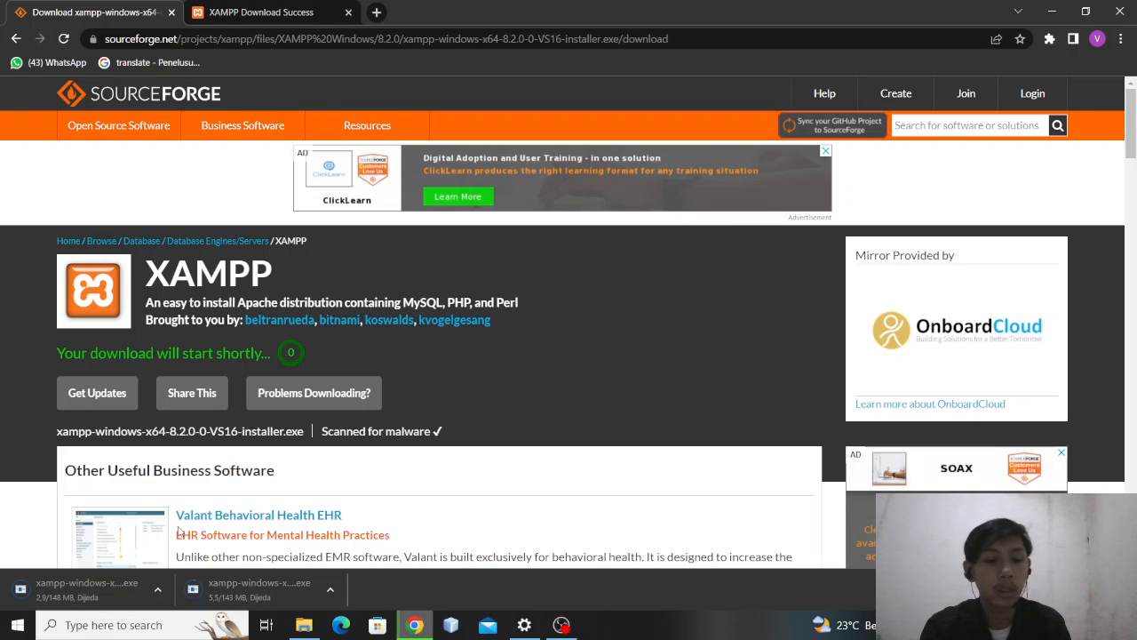
- Switch to File Explorer and search the Downloads folder for "xampp"
{"action": "left_click", "coordinate": [310, 628]}
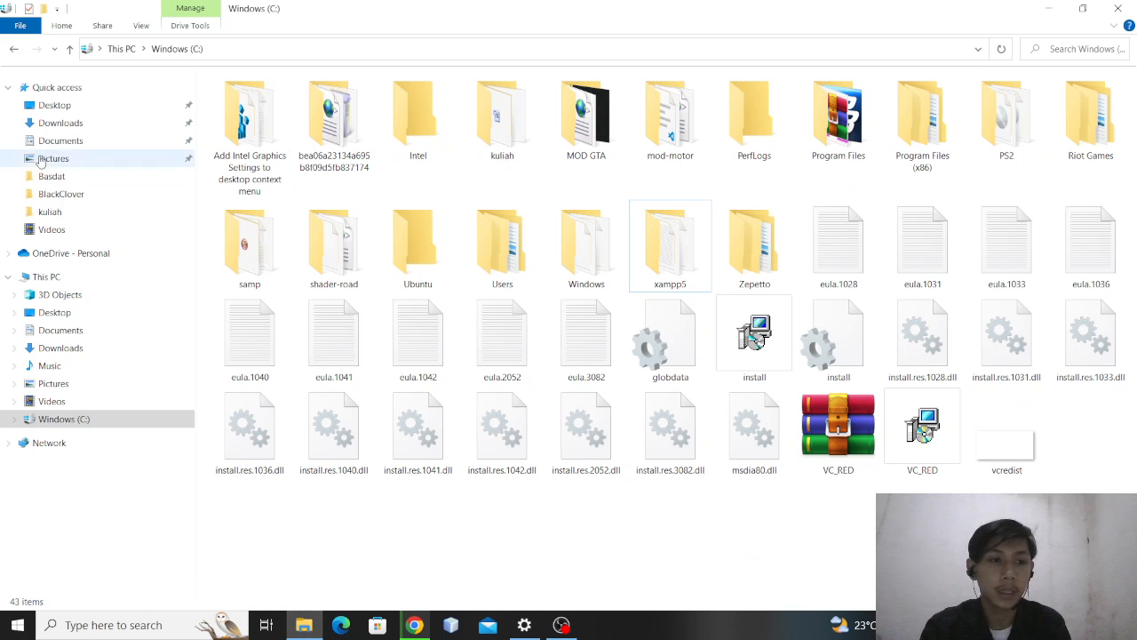
{"action": "left_click", "coordinate": [54, 126]}
{"action": "left_click", "coordinate": [1097, 48]}
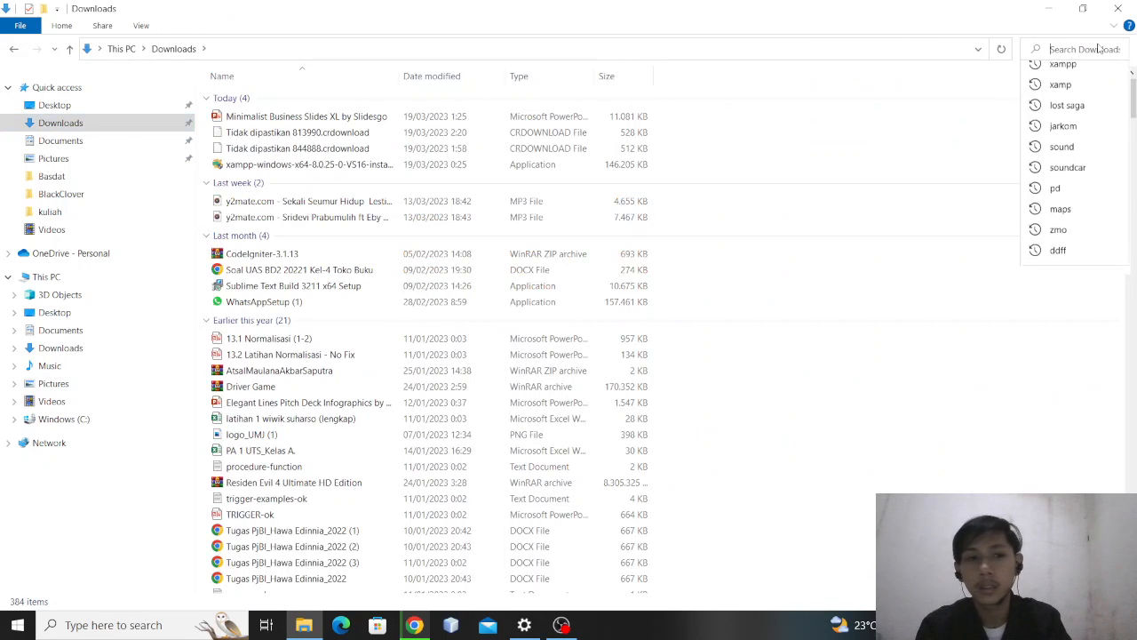
{"action": "type", "text": "xampp"}
{"action": "key", "text": "Return"}
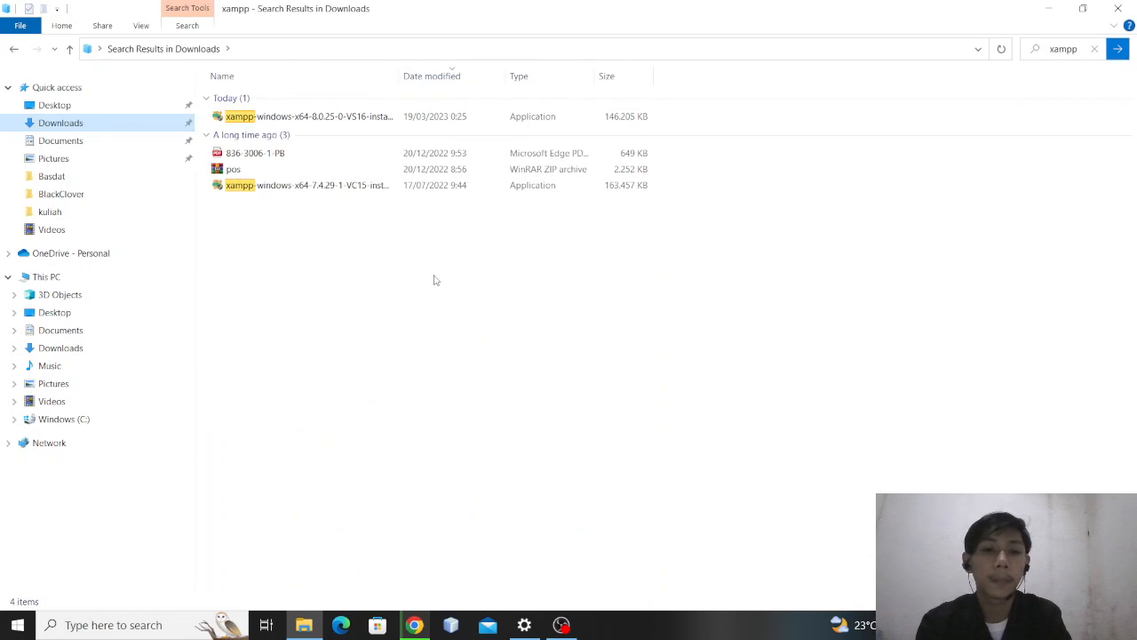
- Run the xampp-windows-x64-7.4.29-1-VC15 installer, allow it to make changes, and acknowledge the UAC warning
{"action": "double_click", "coordinate": [387, 190]}
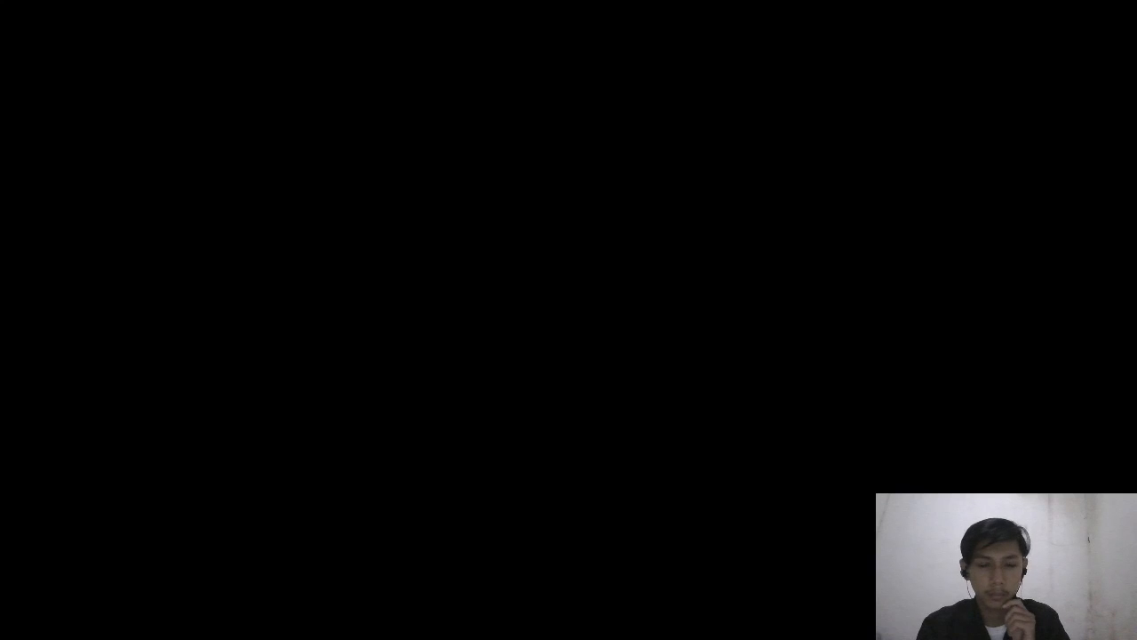
{"action": "left_click", "coordinate": [536, 421]}
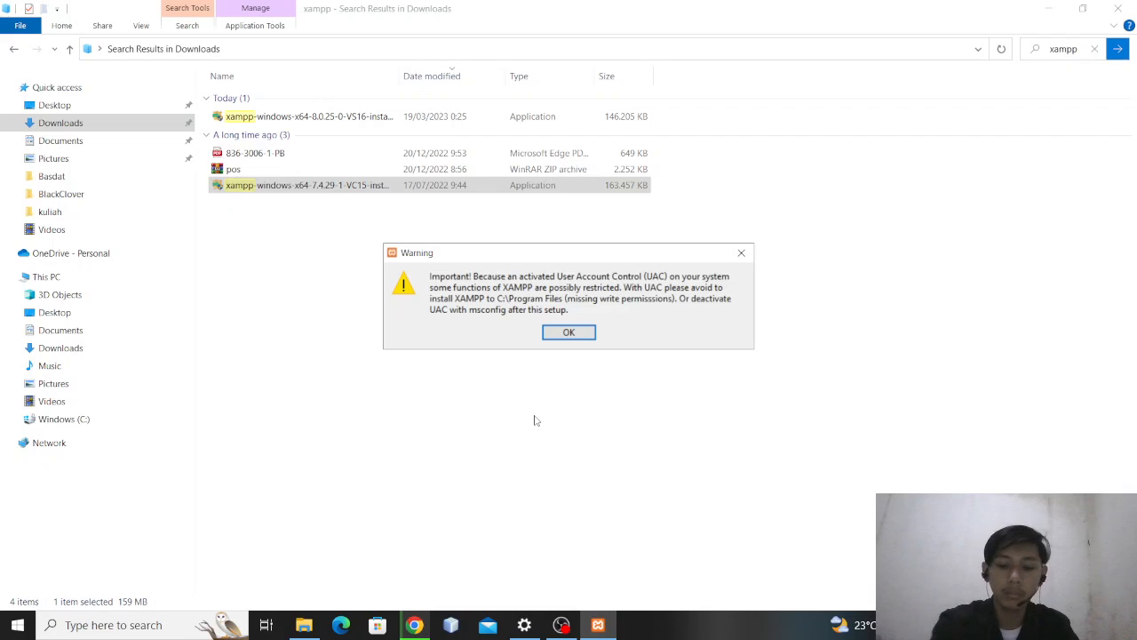
{"action": "key", "text": "Return"}
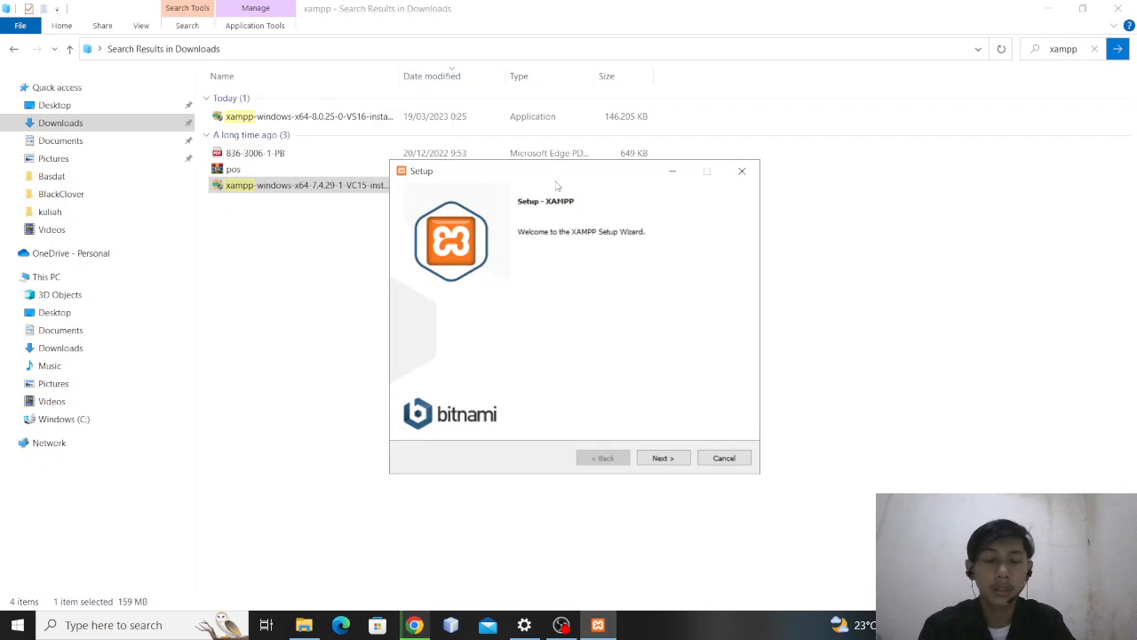
{"action": "left_click_drag", "start_coordinate": [555, 179], "coordinate": [438, 147]}
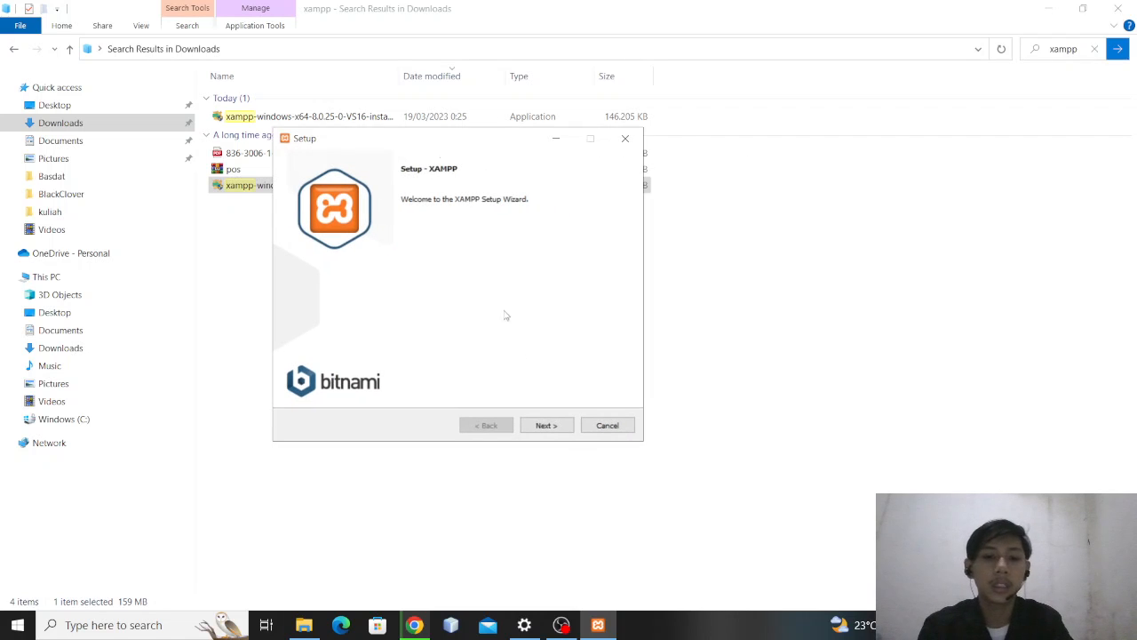
- Install XAMPP with the default options into C:\xampp and finish setup with the Control Panel set to start
{"action": "left_click", "coordinate": [548, 430]}
{"action": "left_click", "coordinate": [547, 426]}
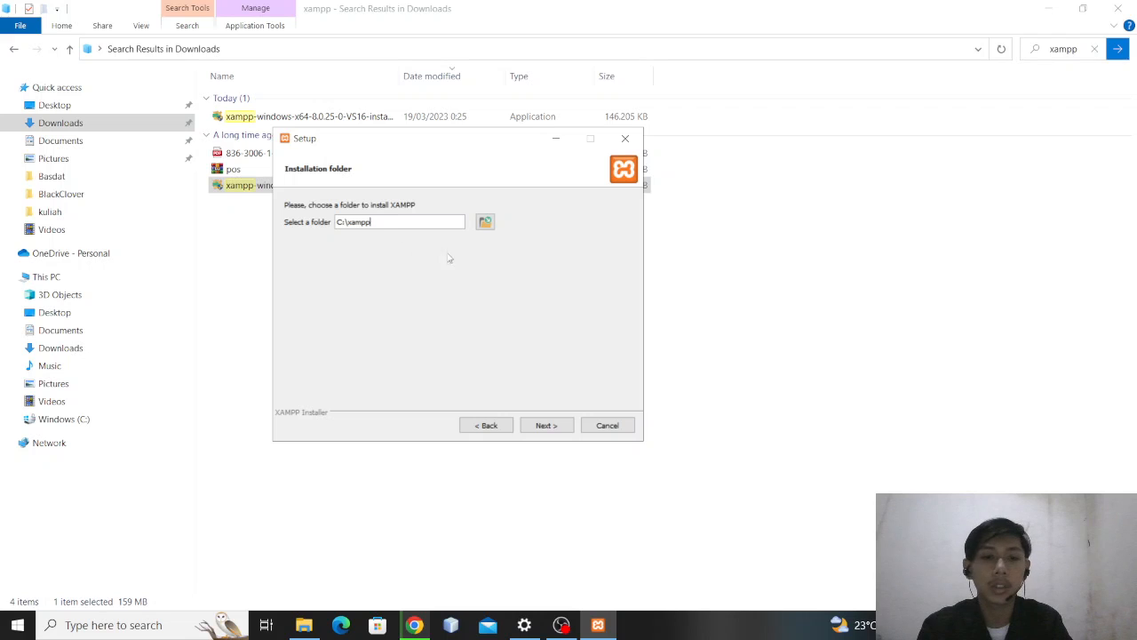
{"action": "left_click", "coordinate": [545, 425]}
{"action": "left_click", "coordinate": [545, 426]}
{"action": "left_click", "coordinate": [545, 426]}
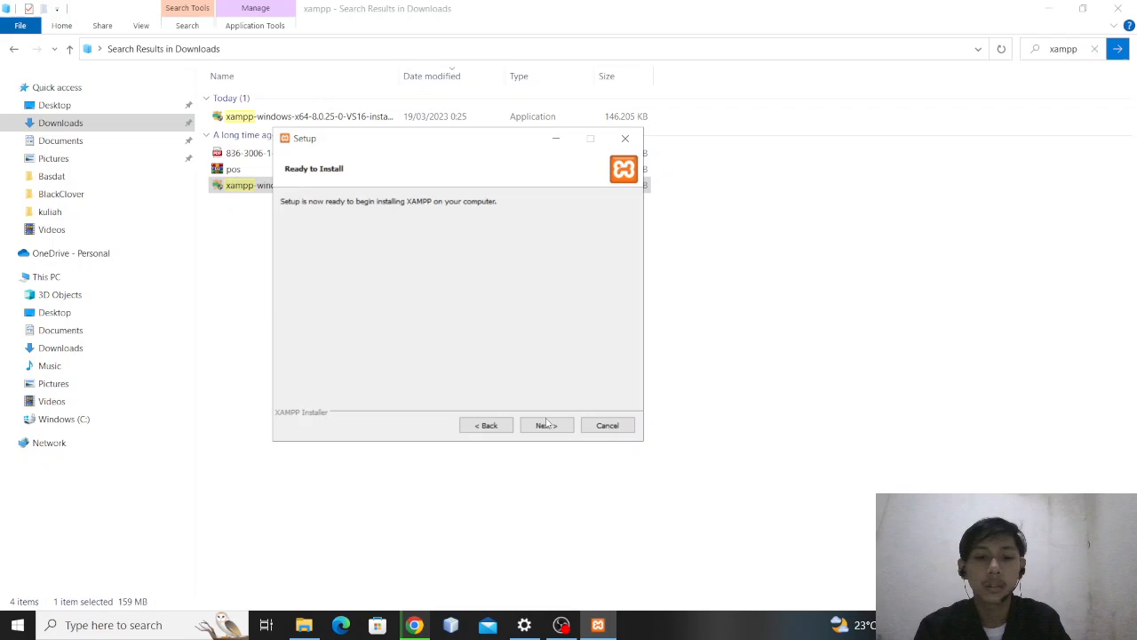
{"action": "left_click", "coordinate": [547, 426]}
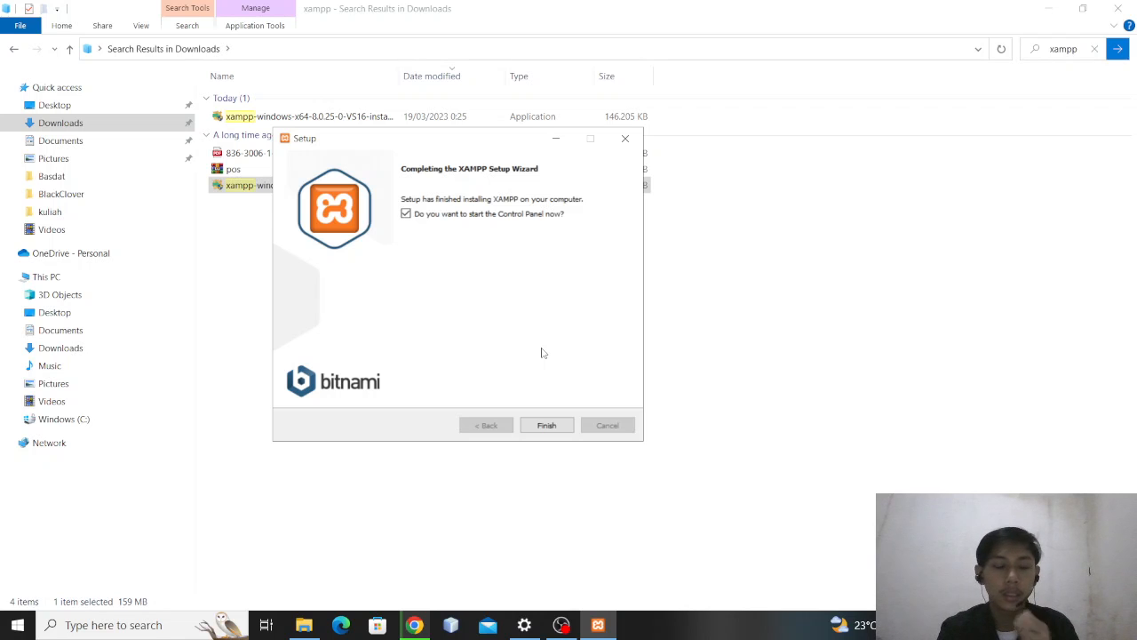
{"action": "left_click", "coordinate": [549, 425]}
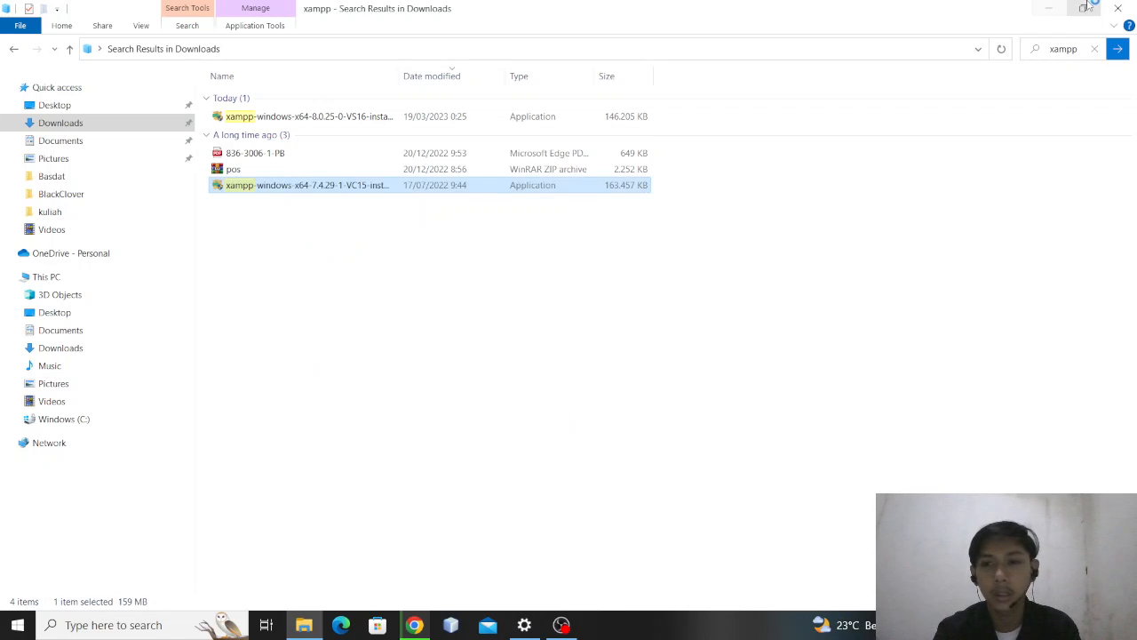
- Minimize the other open windows and move the XAMPP Control Panel window slightly down on the desktop
{"action": "left_click", "coordinate": [1051, 8]}
{"action": "left_click", "coordinate": [1050, 8]}
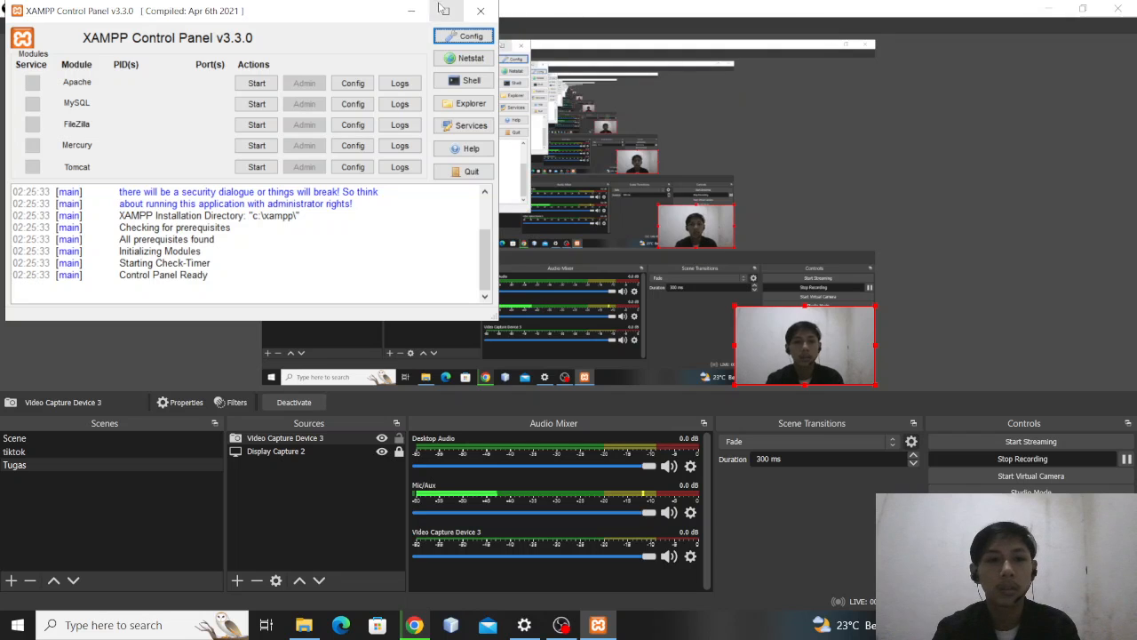
{"action": "left_click", "coordinate": [1049, 8]}
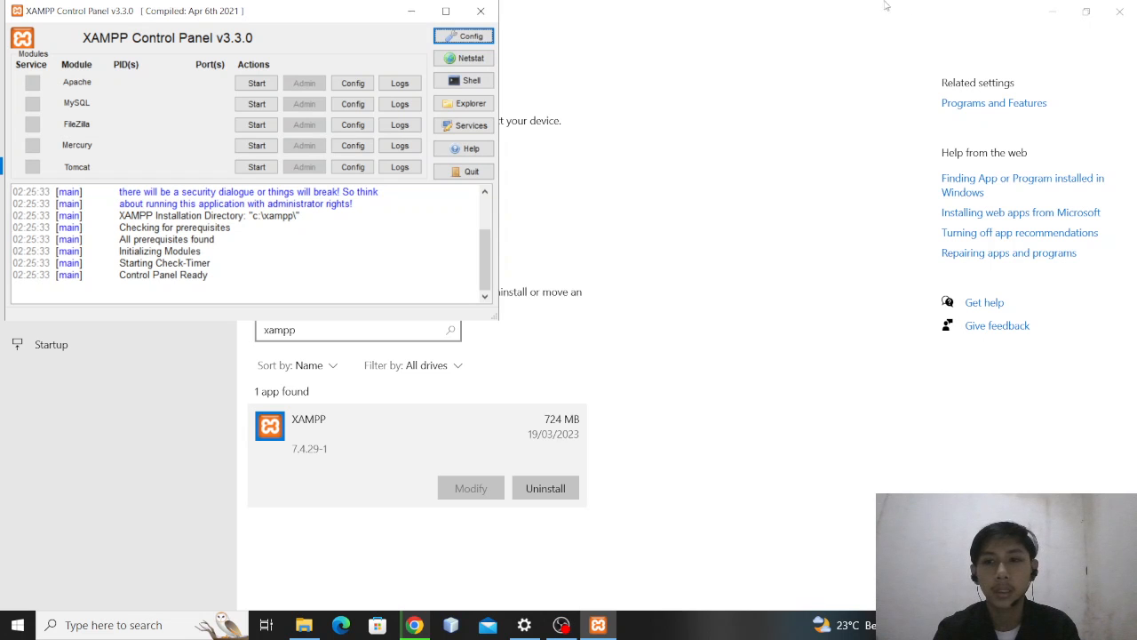
{"action": "left_click", "coordinate": [1053, 9]}
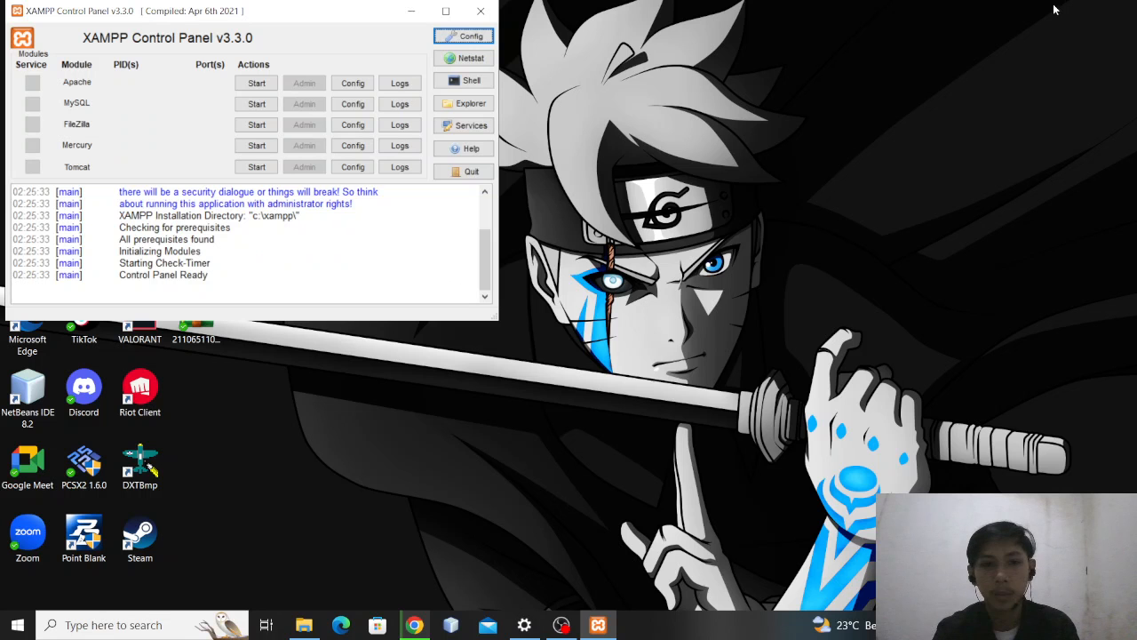
{"action": "left_click_drag", "start_coordinate": [279, 22], "coordinate": [280, 56]}
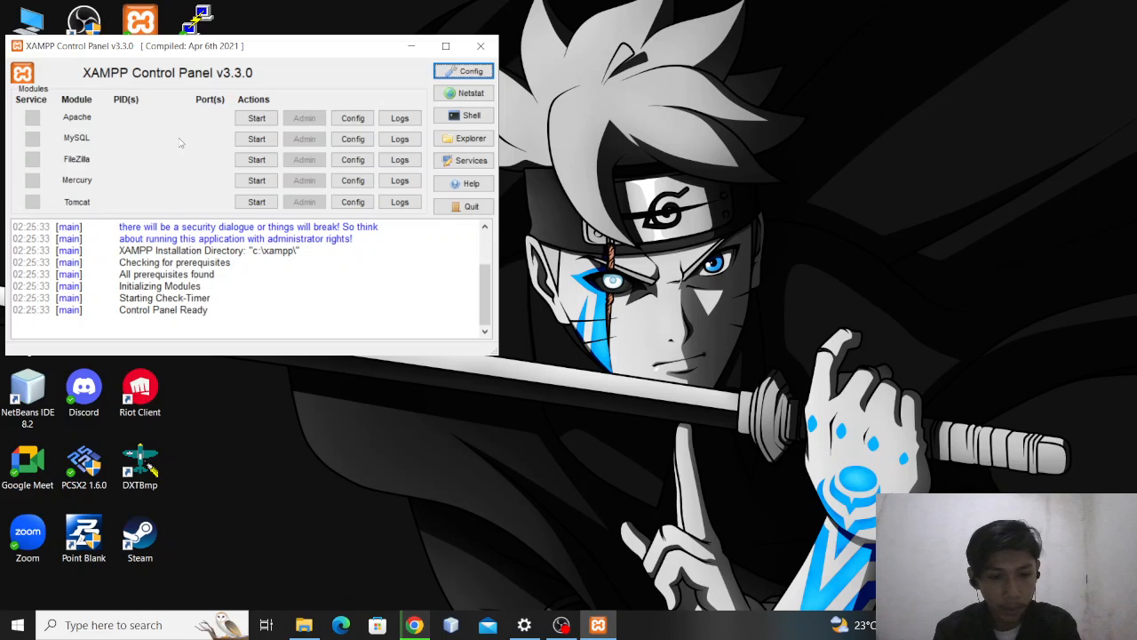
{"action": "mouse_move", "coordinate": [276, 53]}
{"action": "left_mouse_down"}
{"action": "mouse_move", "coordinate": [326, 70]}
{"action": "mouse_move", "coordinate": [289, 55]}
{"action": "left_mouse_up"}
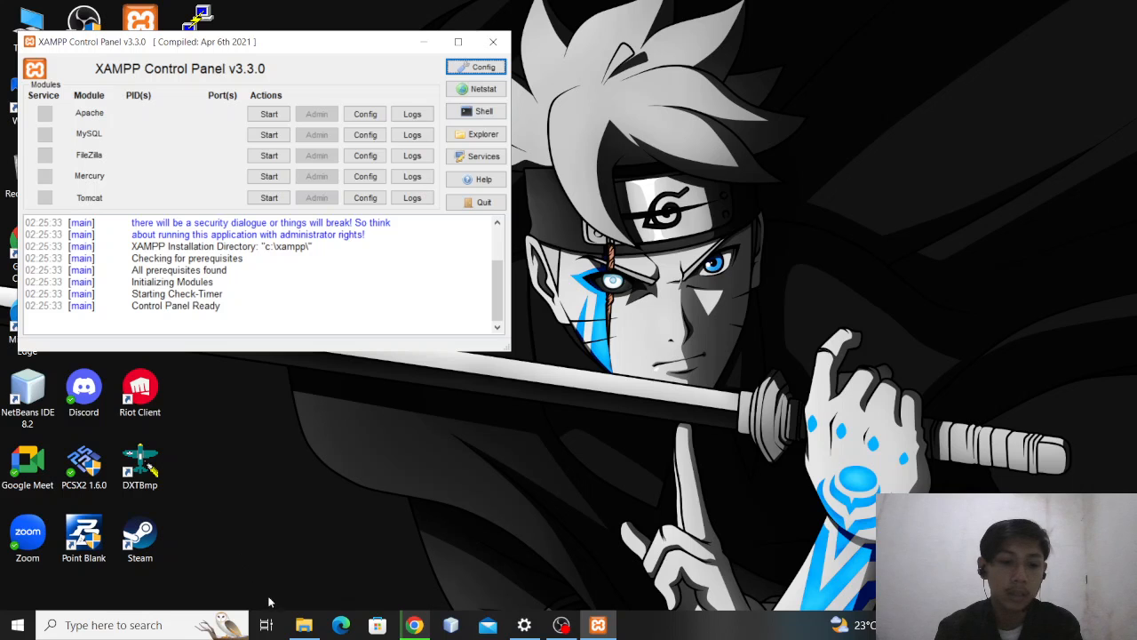
- Switch to File Explorer and open the xampp installation folder on drive C
{"action": "mouse_move", "coordinate": [299, 619]}
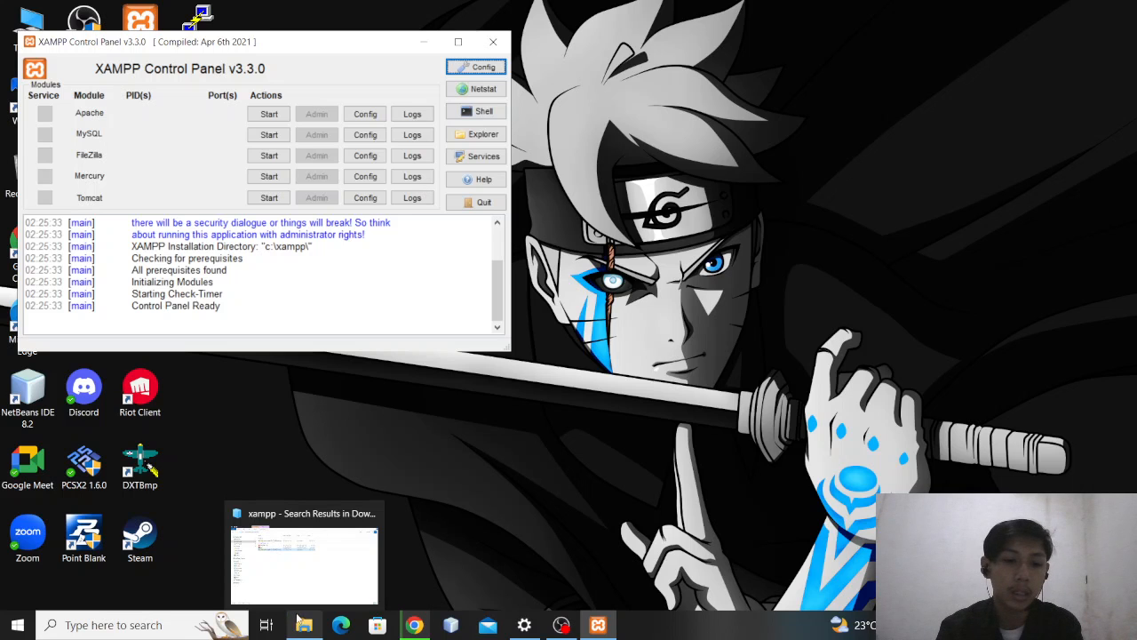
{"action": "left_click", "coordinate": [307, 546]}
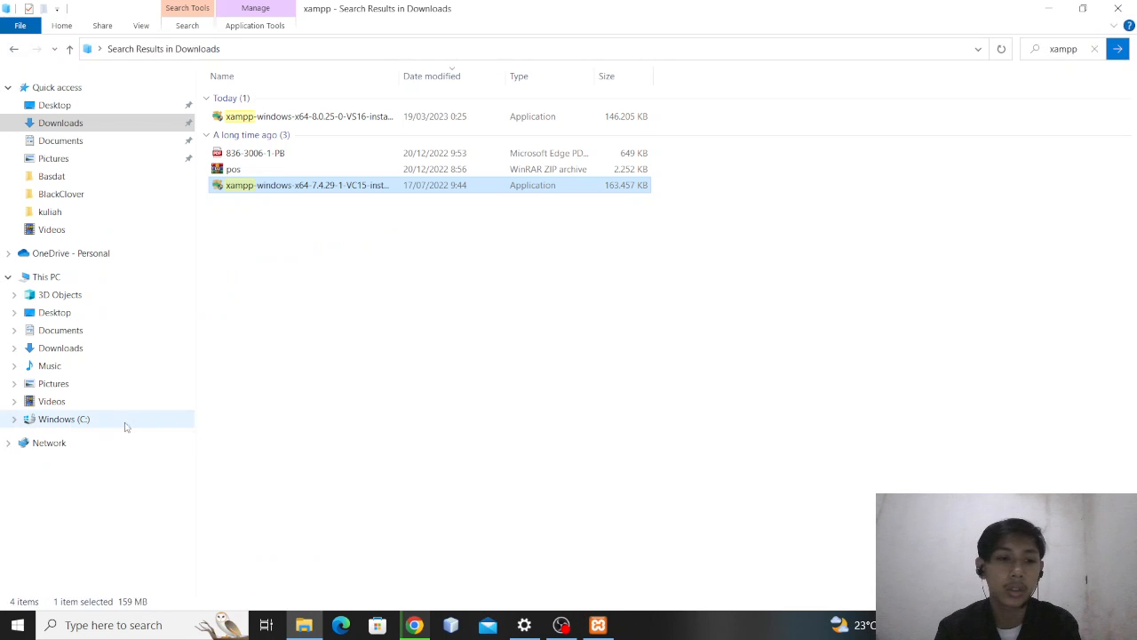
{"action": "left_click", "coordinate": [125, 427]}
{"action": "left_click", "coordinate": [595, 255]}
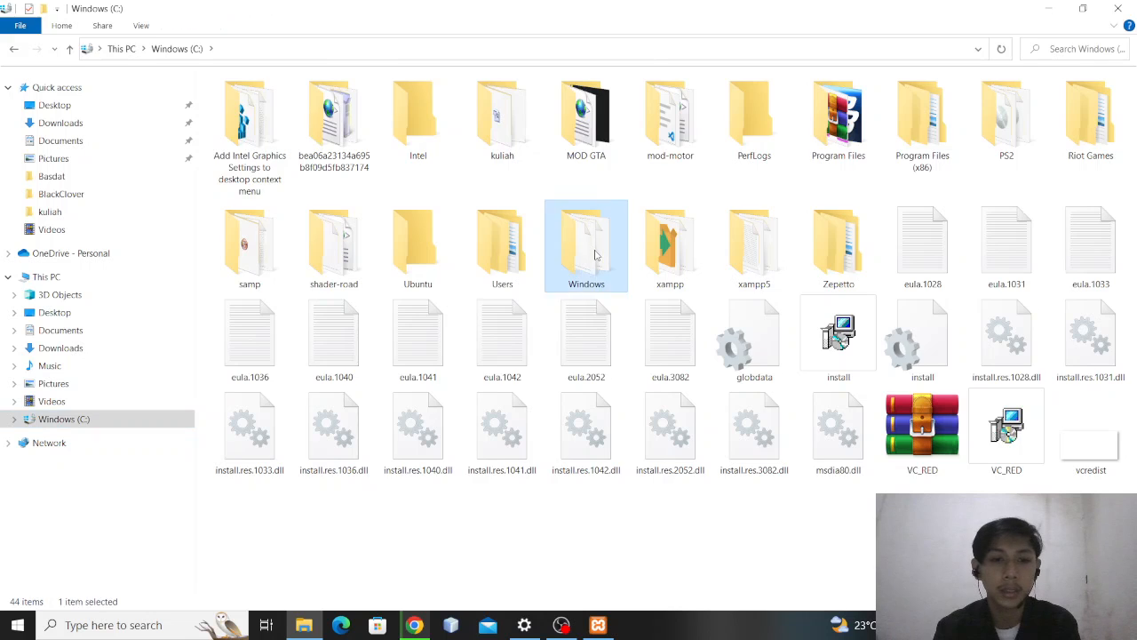
{"action": "double_click", "coordinate": [596, 255]}
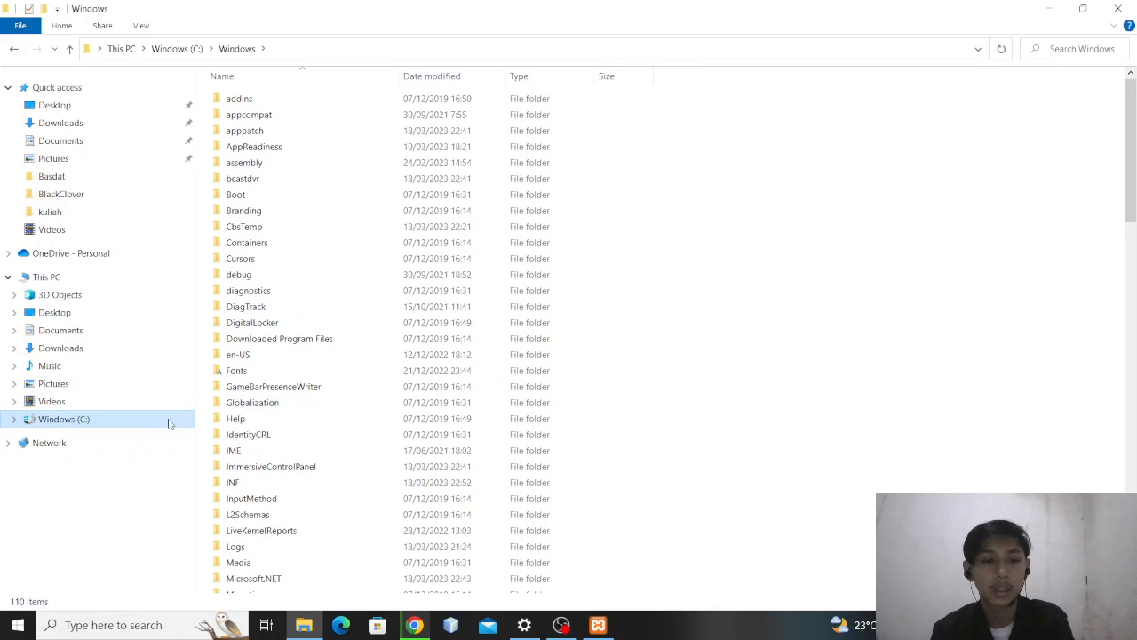
{"action": "left_click", "coordinate": [169, 423]}
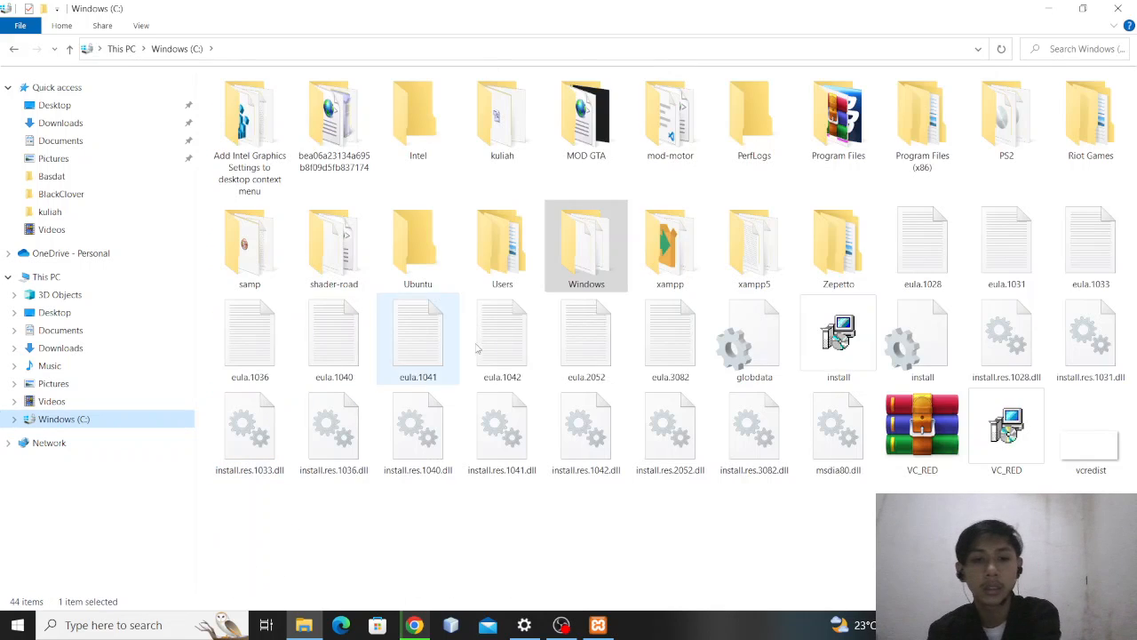
{"action": "double_click", "coordinate": [686, 262]}
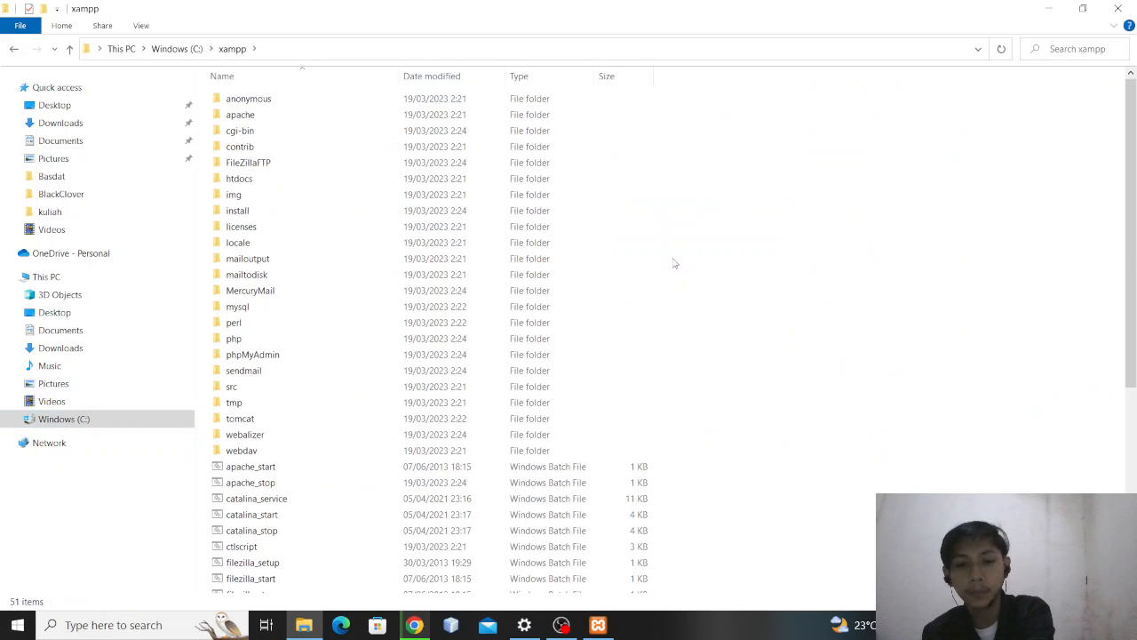